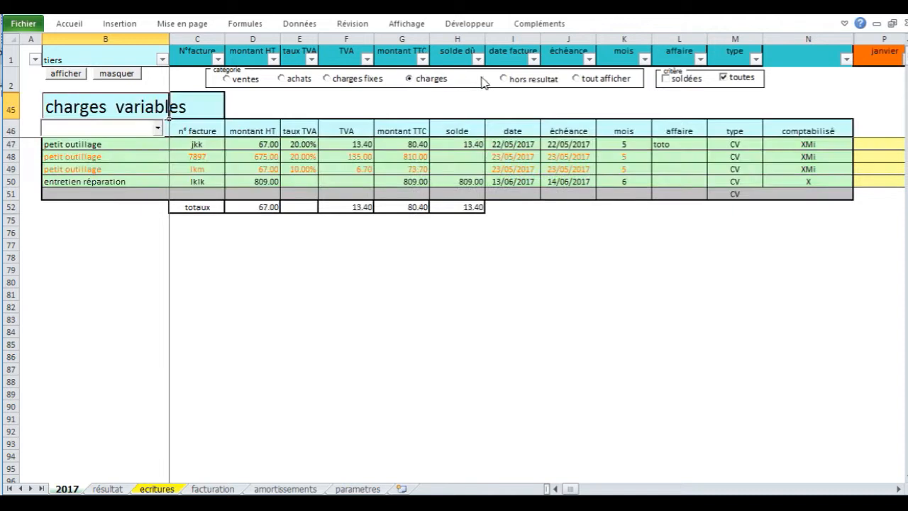
# - Switch the displayed category to hors resultat, to tout afficher, and finally to ventes
pyautogui.click(531, 79)
pyautogui.click(603, 80)
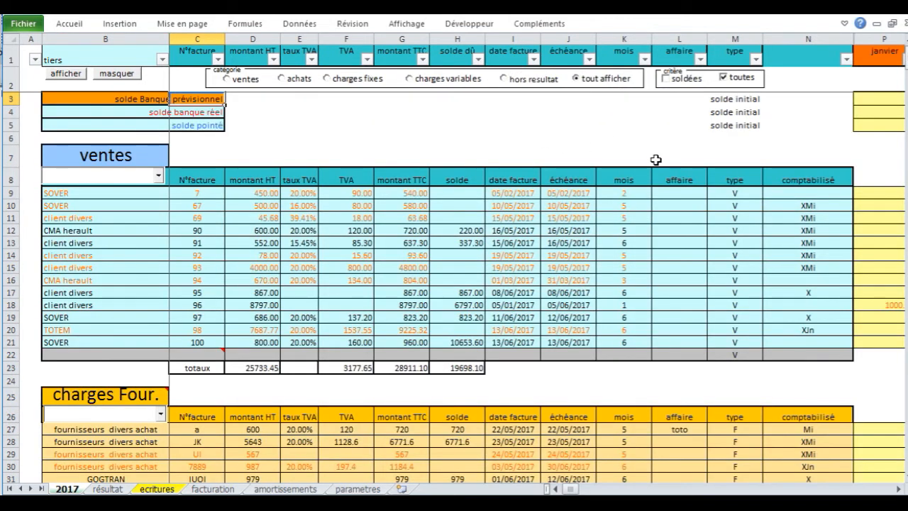
pyautogui.click(228, 78)
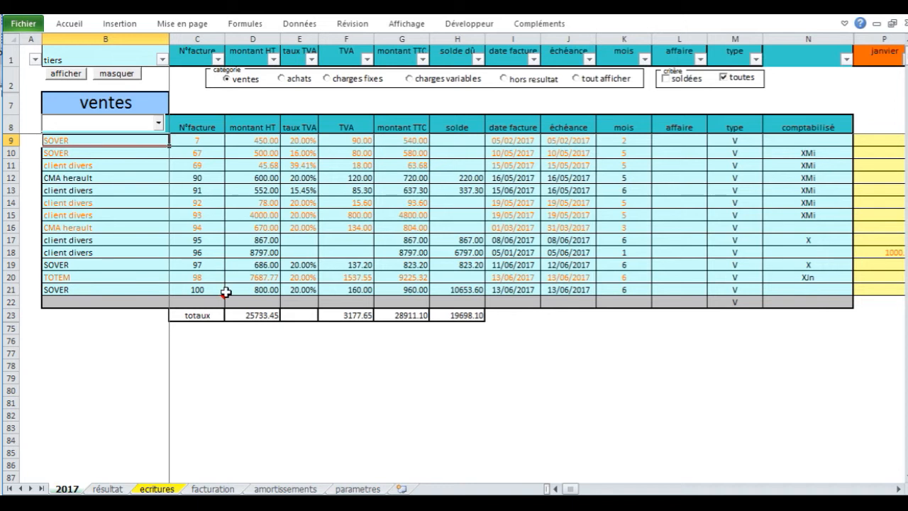
# - View the sales list restricted to unpaid invoices and to soldées invoices, and return to the toutes criterion
pyautogui.click(742, 80)
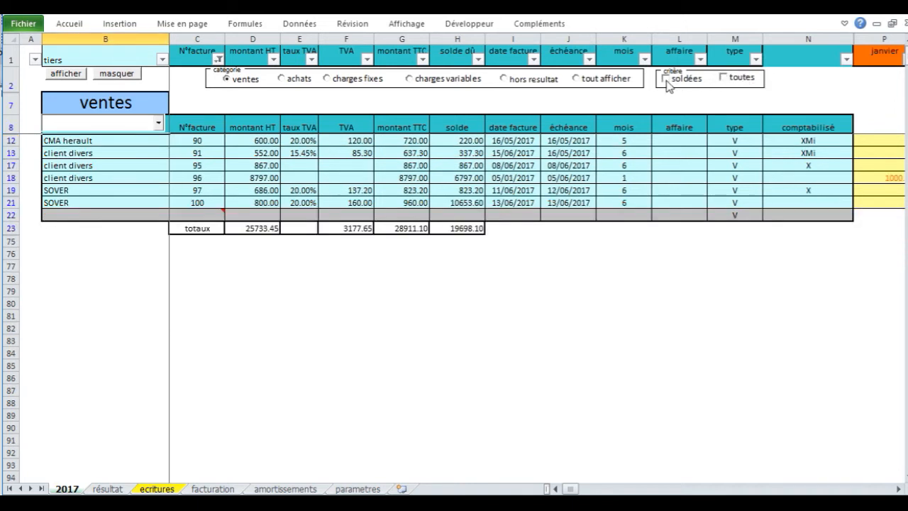
pyautogui.click(738, 77)
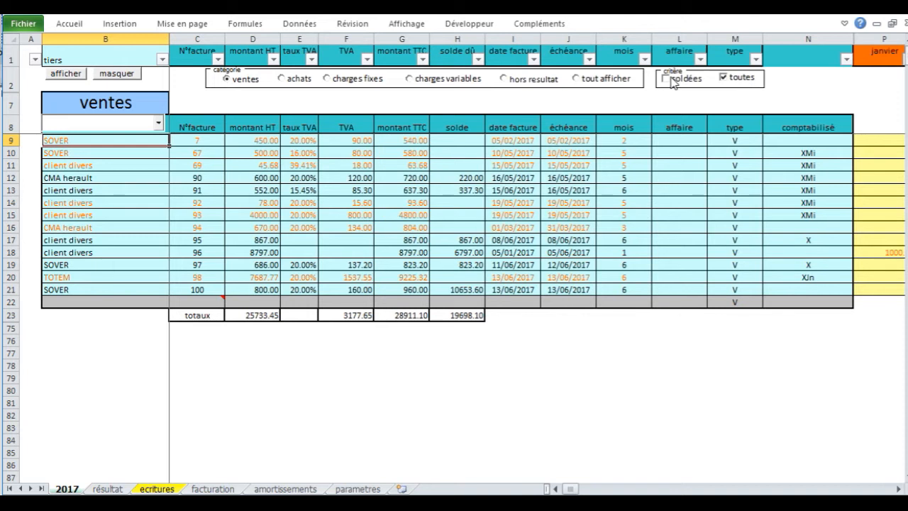
pyautogui.click(685, 79)
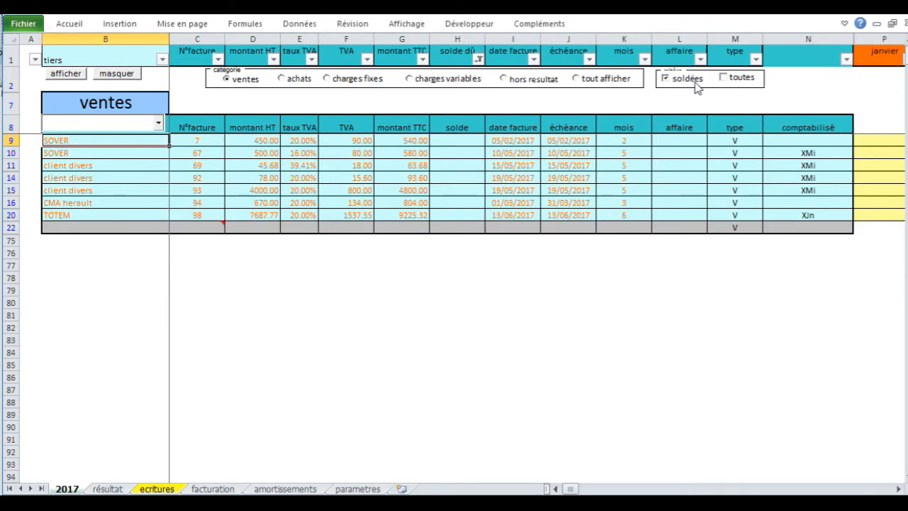
pyautogui.click(686, 80)
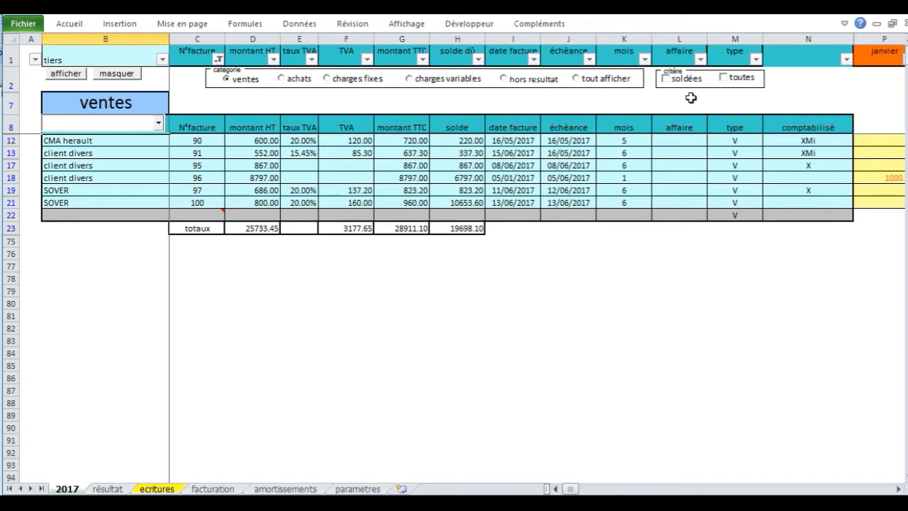
pyautogui.click(726, 76)
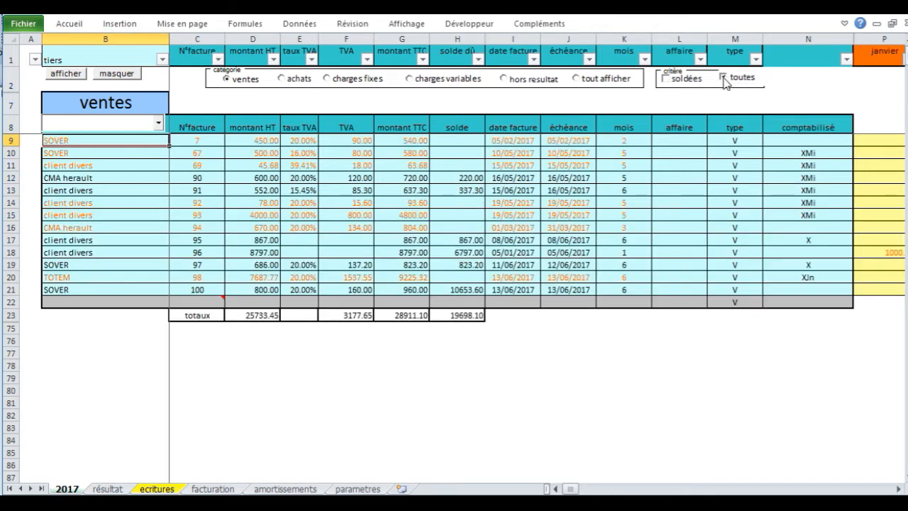
# - Filter the sales by client SOVER and turn the soldées criterion on and off to view its unpaid invoices
pyautogui.click(158, 122)
pyautogui.click(128, 160)
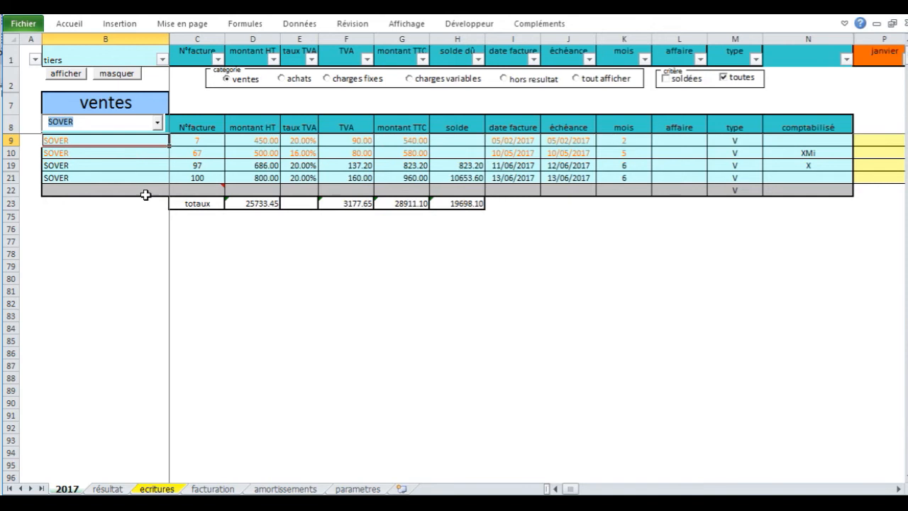
pyautogui.click(345, 276)
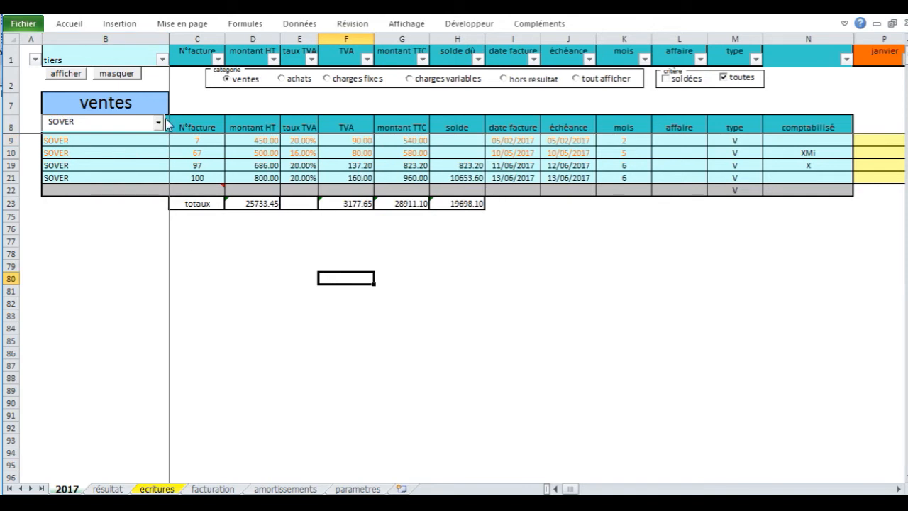
pyautogui.click(664, 78)
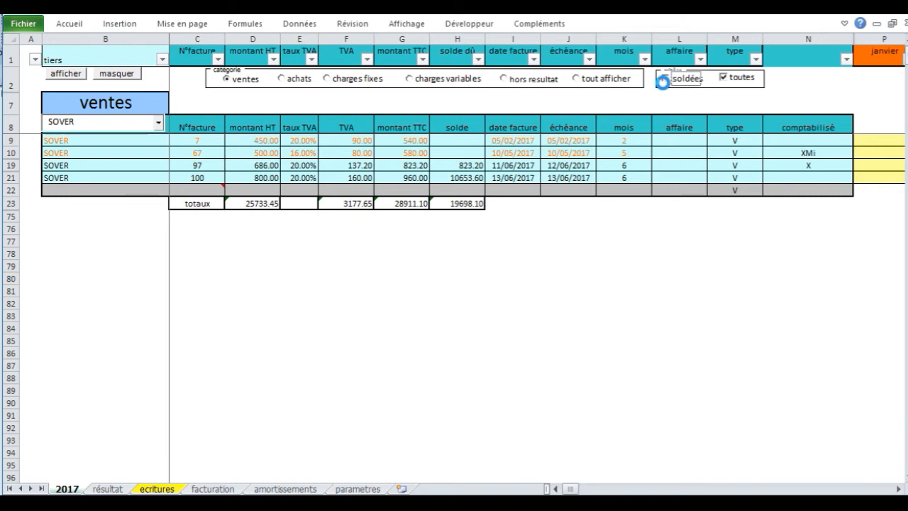
pyautogui.click(665, 78)
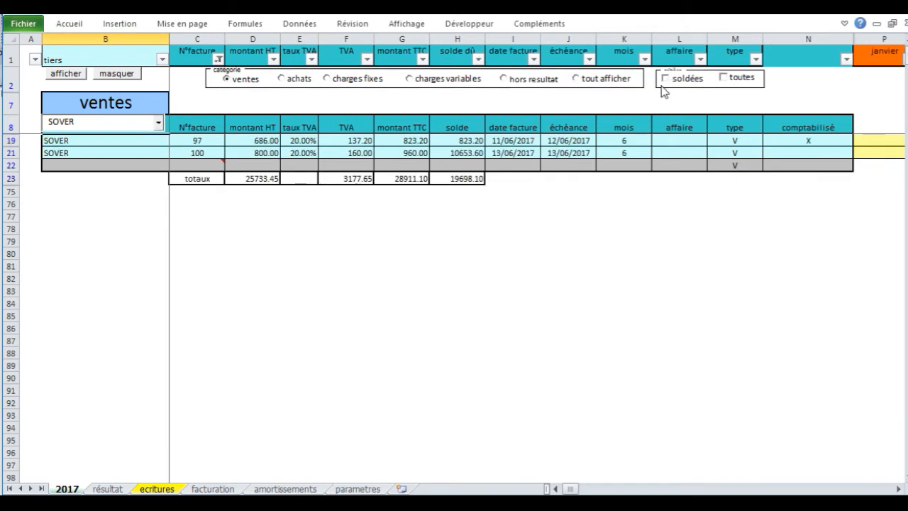
pyautogui.click(418, 287)
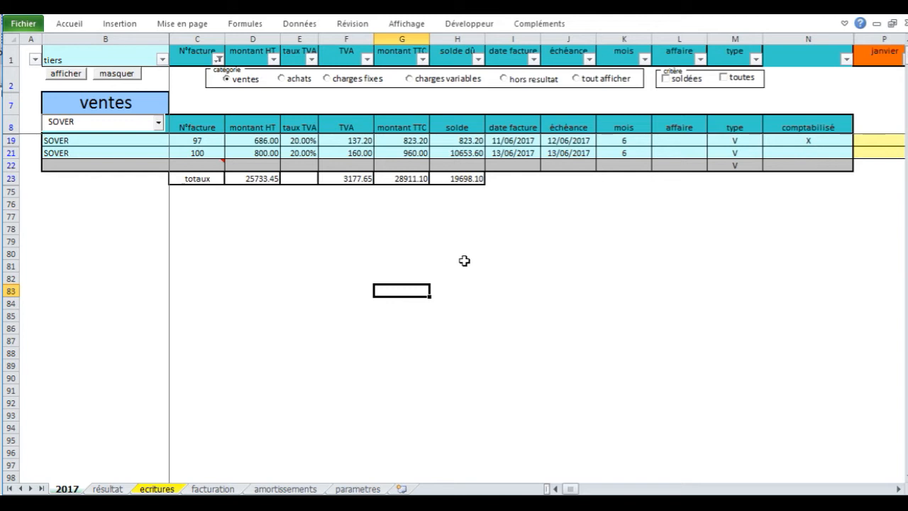
# - Restore the toutes criterion and clear the SOVER client filter from the sales list
pyautogui.click(723, 76)
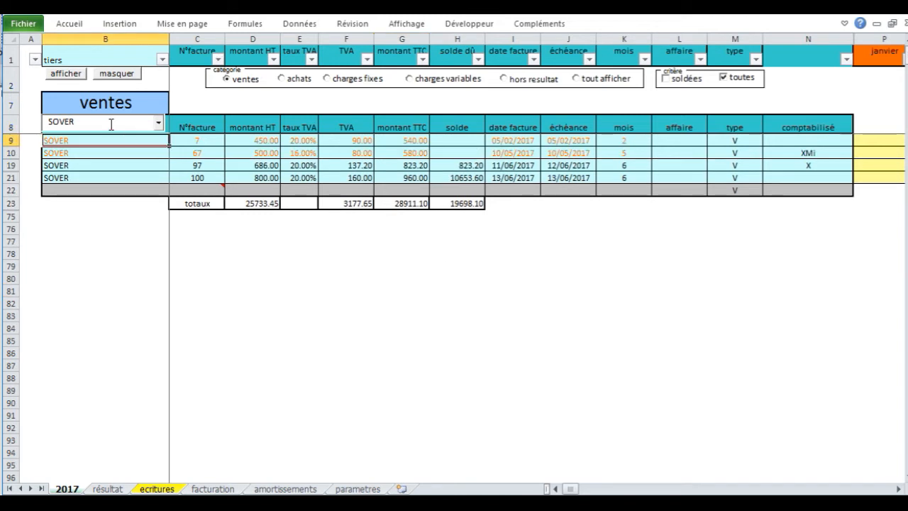
pyautogui.press('Delete')
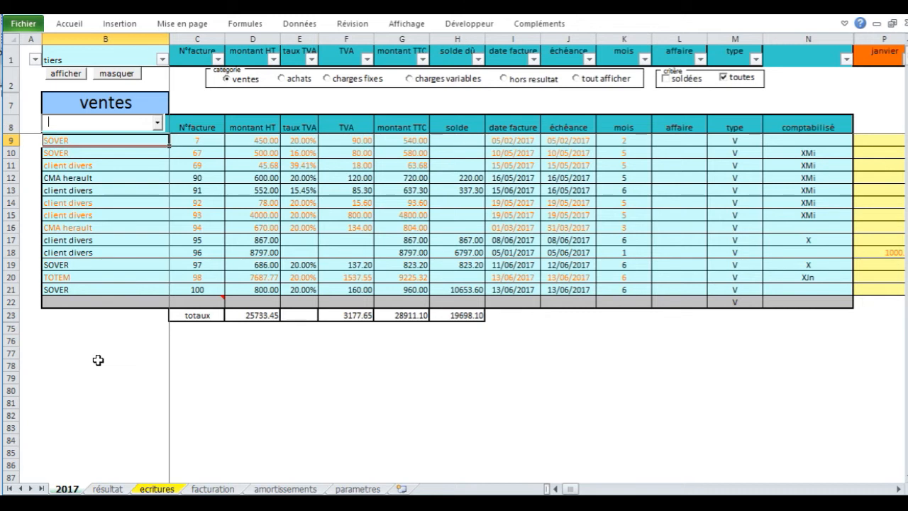
pyautogui.click(365, 377)
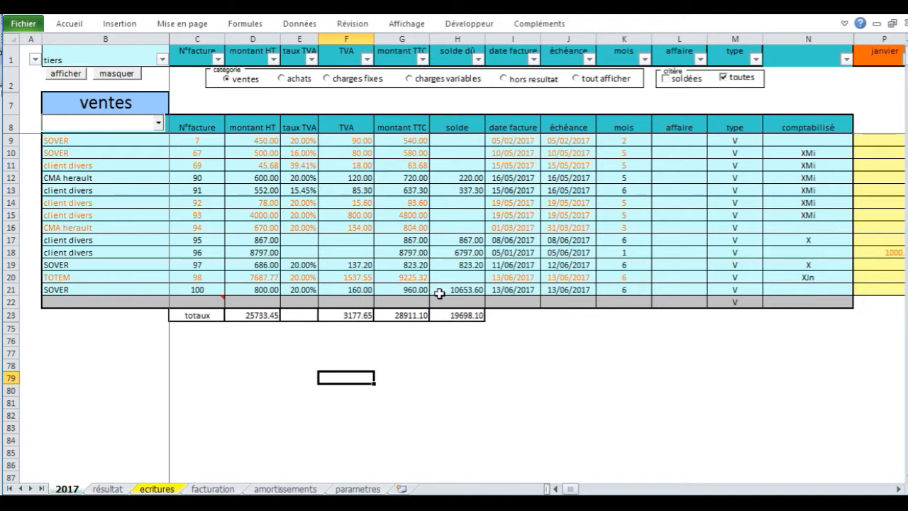
# - Open the client divers sale of 8797, review its document and complément details, and close it without saving
pyautogui.doubleClick(461, 253)
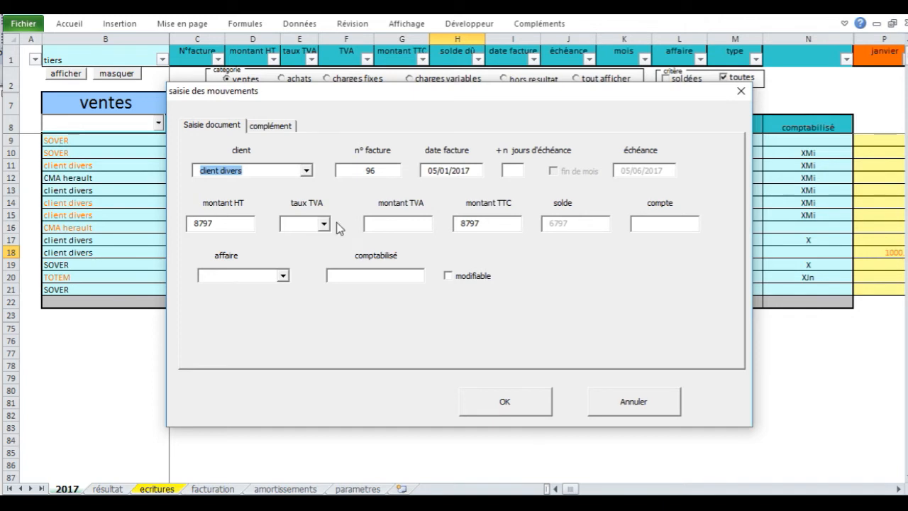
pyautogui.click(281, 125)
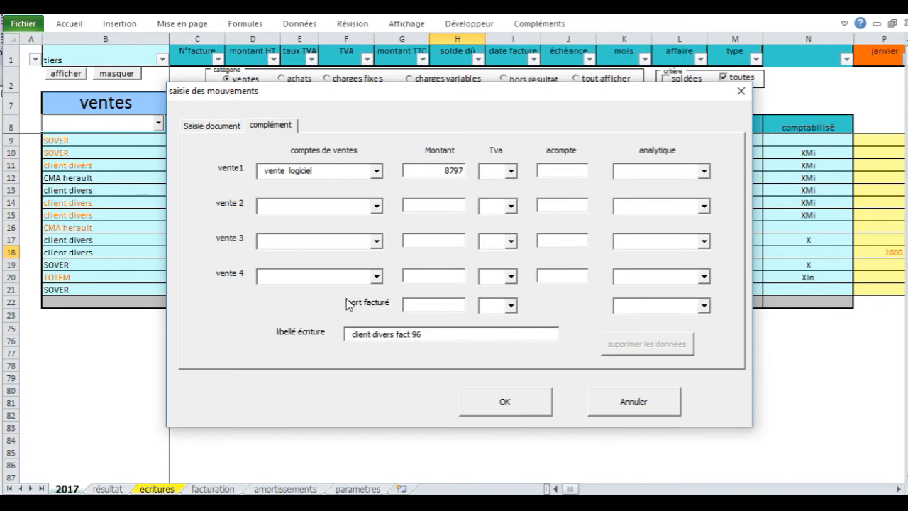
pyautogui.click(219, 126)
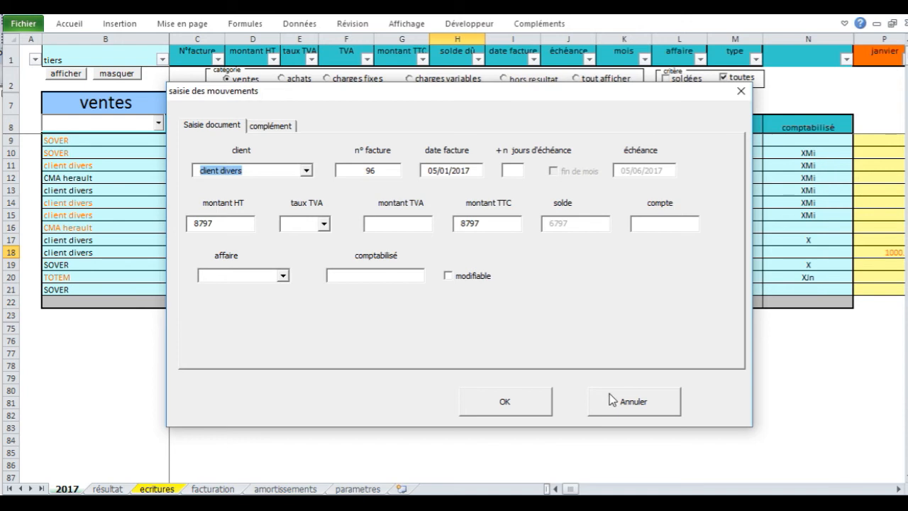
pyautogui.click(634, 402)
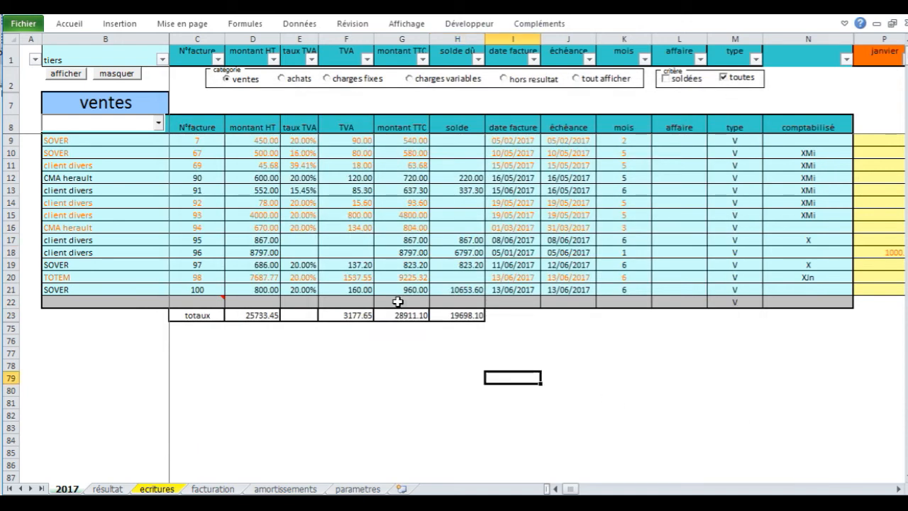
# - Start a new sales entry from the blank grey row of the ventes table and choose SOVER as the client
pyautogui.click(401, 304)
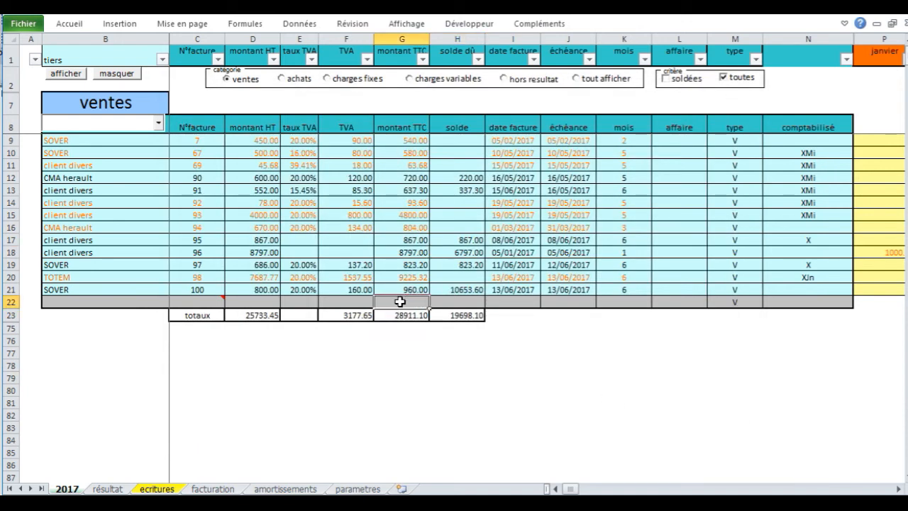
pyautogui.doubleClick(403, 304)
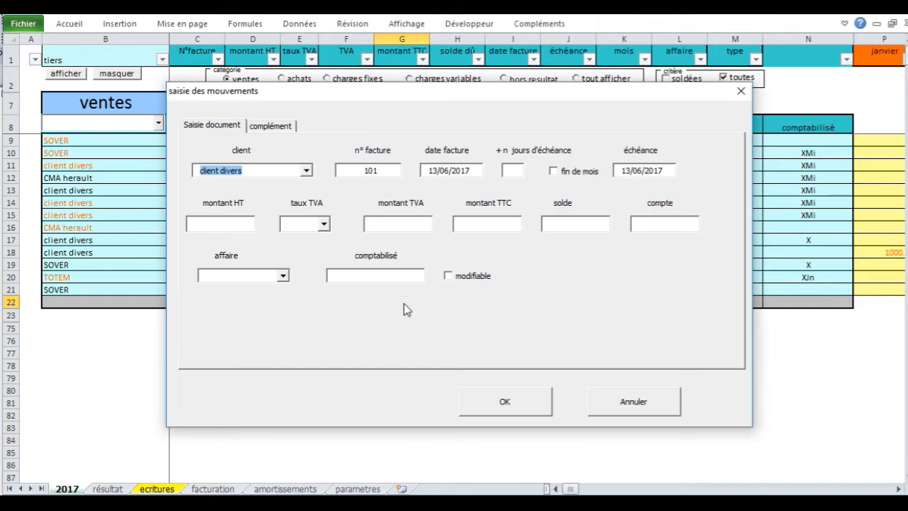
pyautogui.click(306, 170)
pyautogui.click(296, 205)
pyautogui.press('Tab')
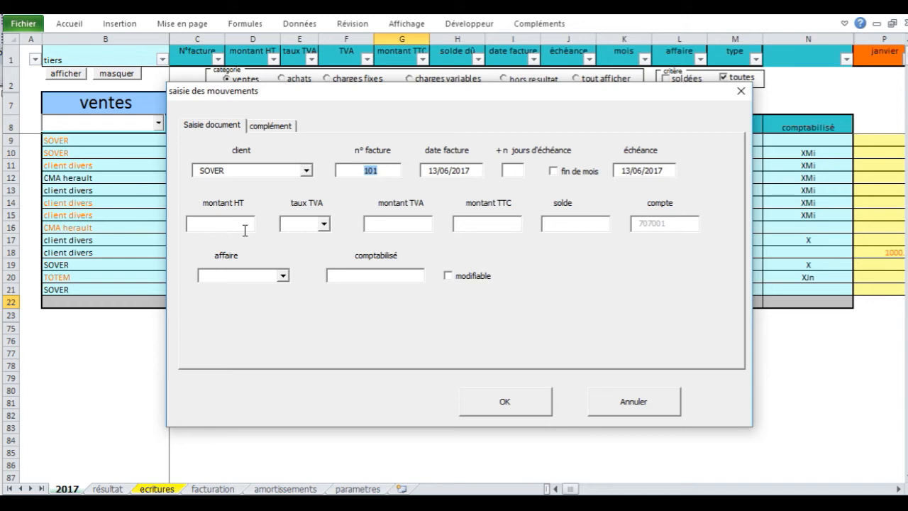
# - Set the invoice date to 5/6/2017 and make the due date fall at fin de mois
pyautogui.press('Tab')
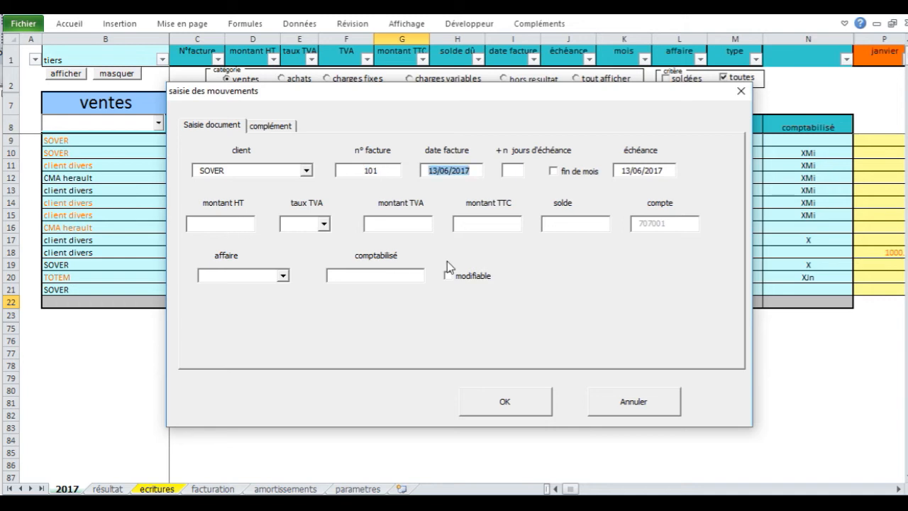
pyautogui.write('5/6')
pyautogui.press('Tab')
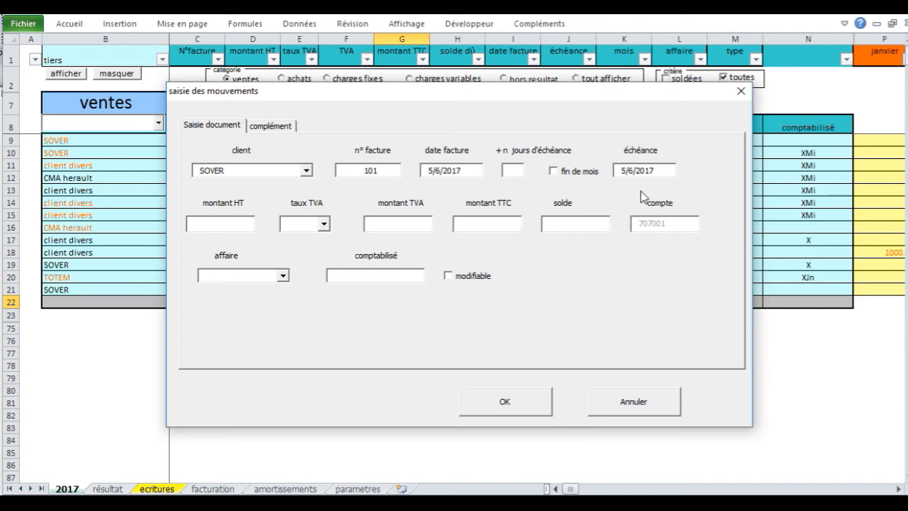
pyautogui.click(554, 171)
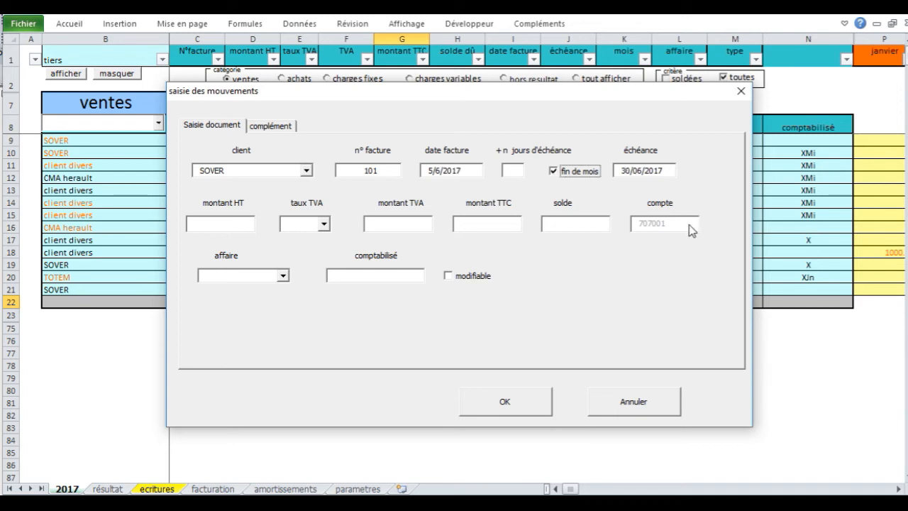
# - Enter a montant HT of 600 with a VAT rate of 0.2
pyautogui.press('Tab')
pyautogui.press('Tab')
pyautogui.write('600')
pyautogui.click(323, 223)
pyautogui.click(292, 237)
pyautogui.press('Tab')
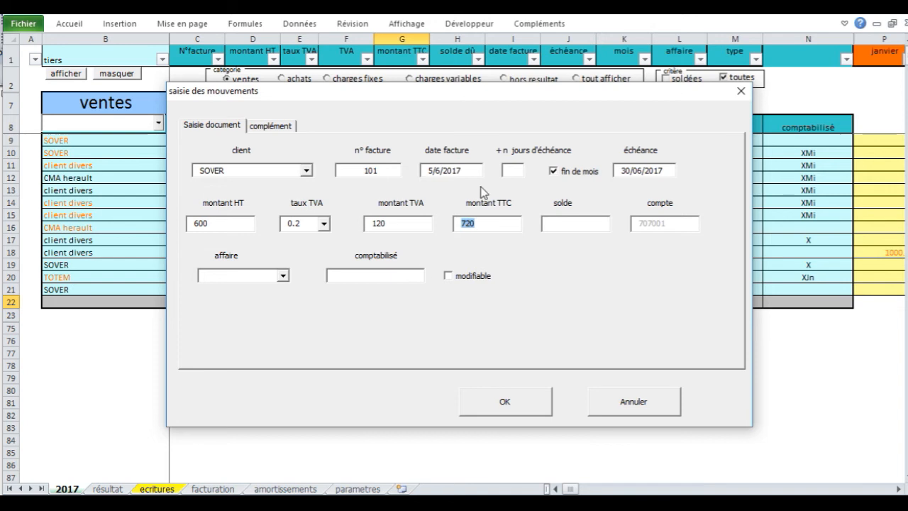
# - In the invoice's complément details, set the vente 1 amount to 400 and the vente 2 VAT rate to 0.2
pyautogui.click(274, 129)
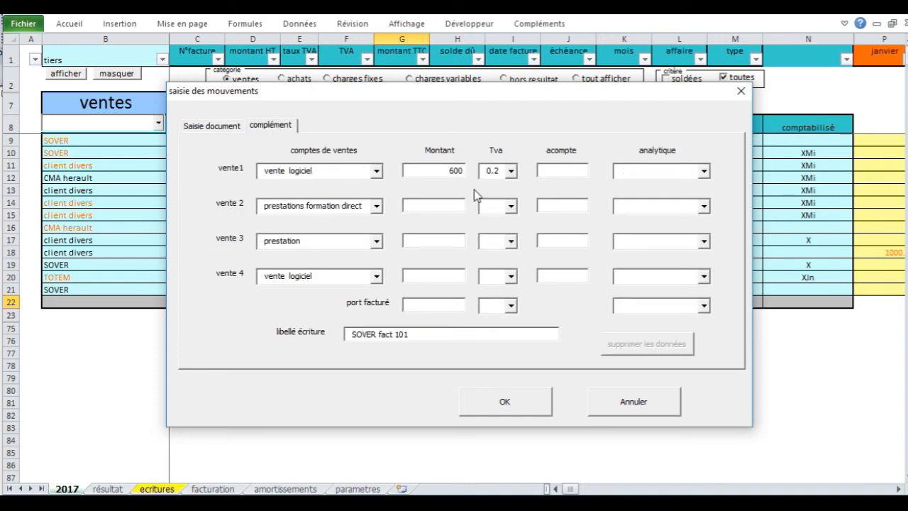
pyautogui.press('Tab')
pyautogui.write('400')
pyautogui.press('Tab')
pyautogui.click(510, 206)
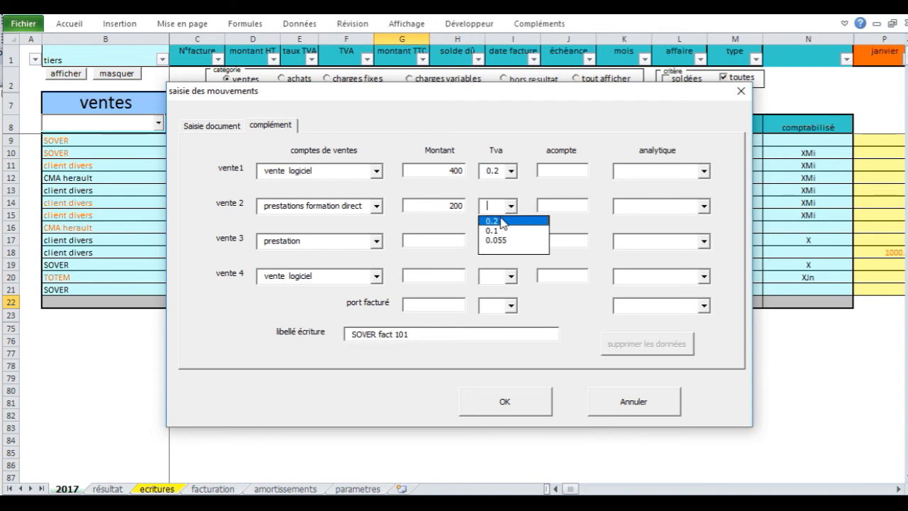
pyautogui.click(500, 217)
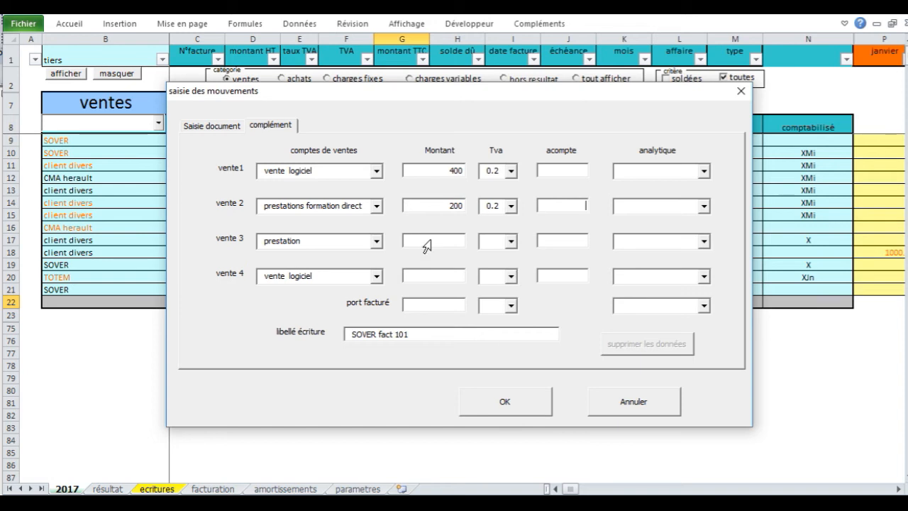
# - Set the vente 2 amount to 150 and allocate 50 to port facturé, leaving ventes 3 and 4 without amounts
pyautogui.write('150')
pyautogui.click(456, 242)
pyautogui.doubleClick(445, 244)
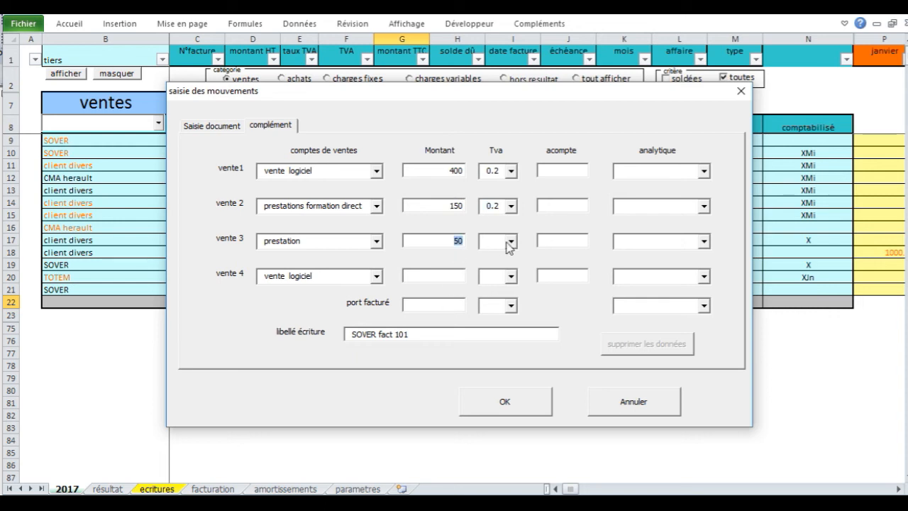
pyautogui.click(459, 310)
pyautogui.doubleClick(434, 275)
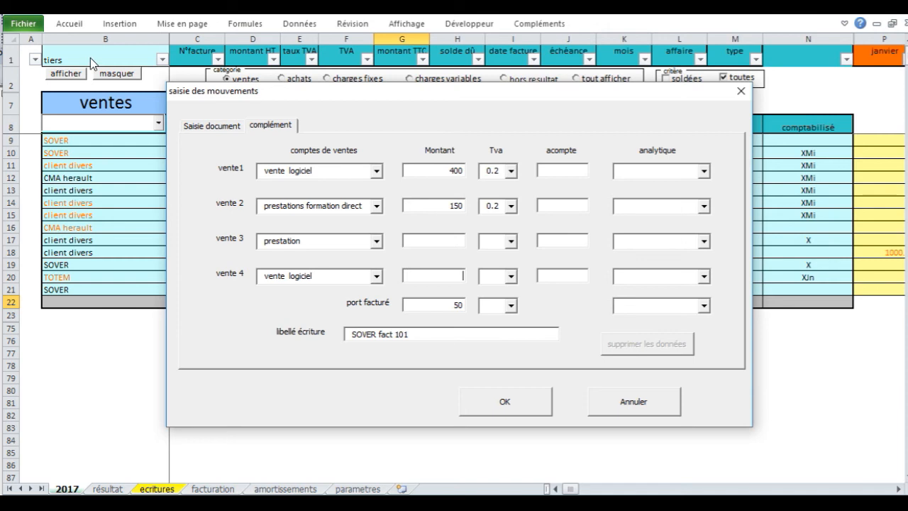
# - Apply a 0.2 VAT rate to the port facturé and save the new SOVER invoice
pyautogui.click(512, 306)
pyautogui.click(496, 316)
pyautogui.press('Tab')
pyautogui.click(517, 403)
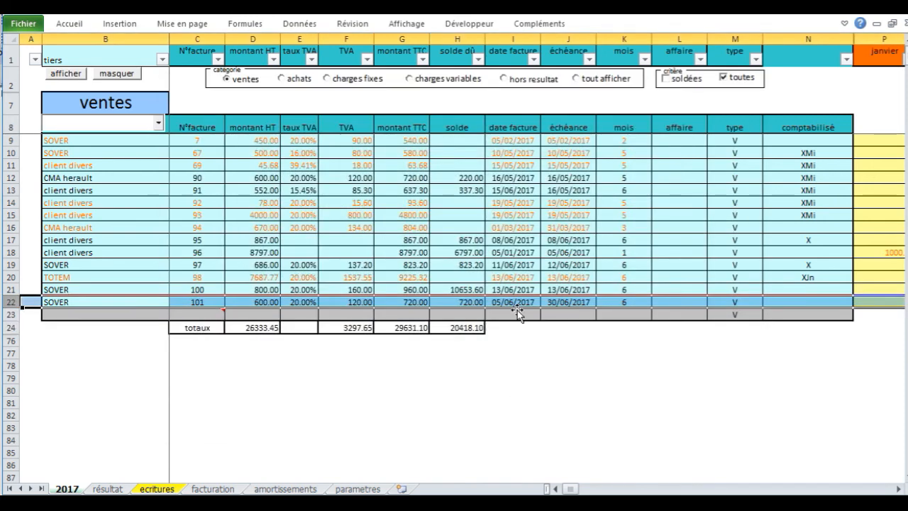
# - Reopen the new SOVER invoice of 600, check its complément breakdown, and close it without saving
pyautogui.click(519, 304)
pyautogui.doubleClick(520, 303)
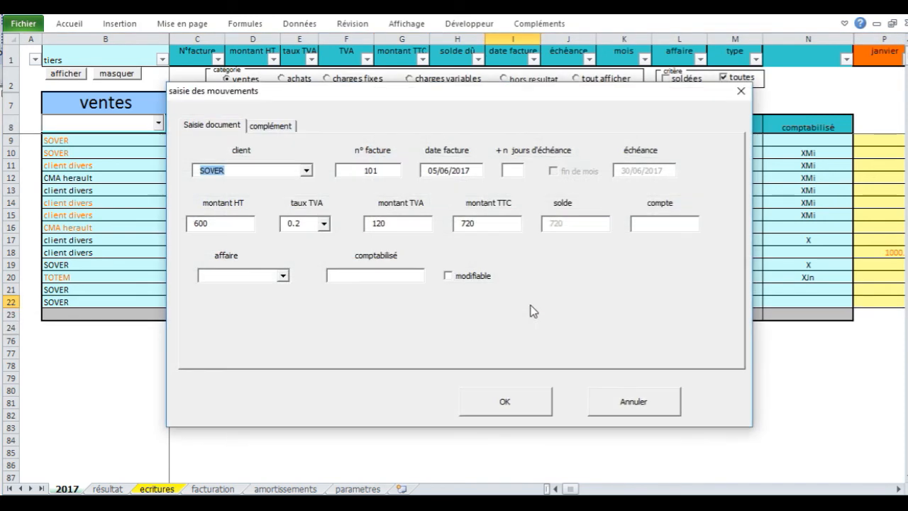
pyautogui.click(283, 127)
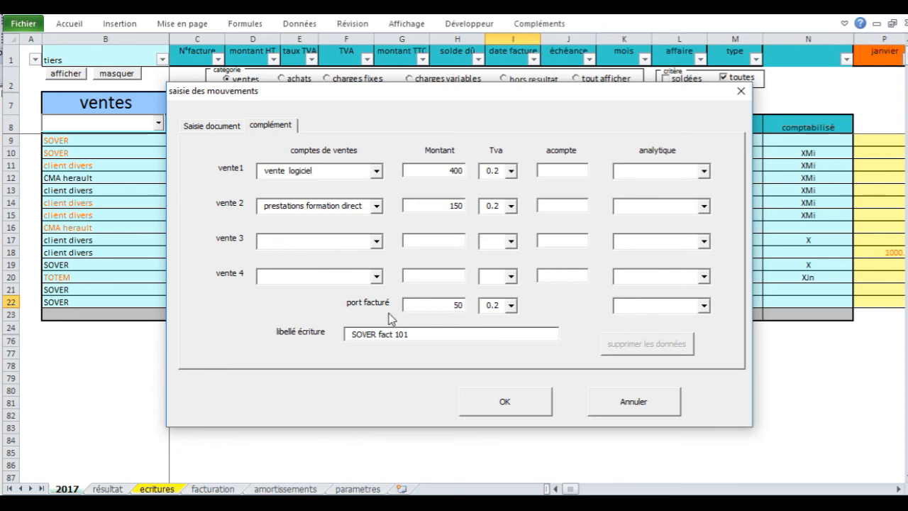
pyautogui.click(642, 404)
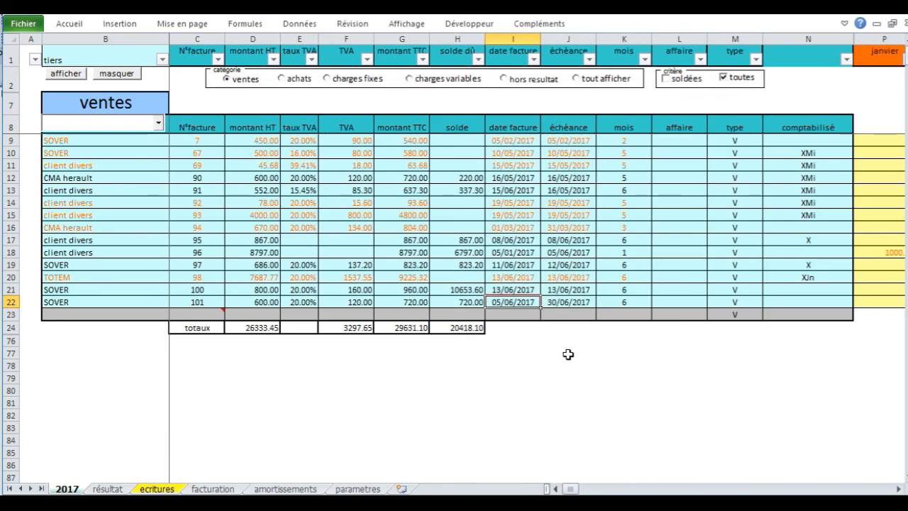
# - Enter a payment for the new SOVER invoice by marking its June instalment of 720 dated 30/06/2017 as paid
pyautogui.click(549, 303)
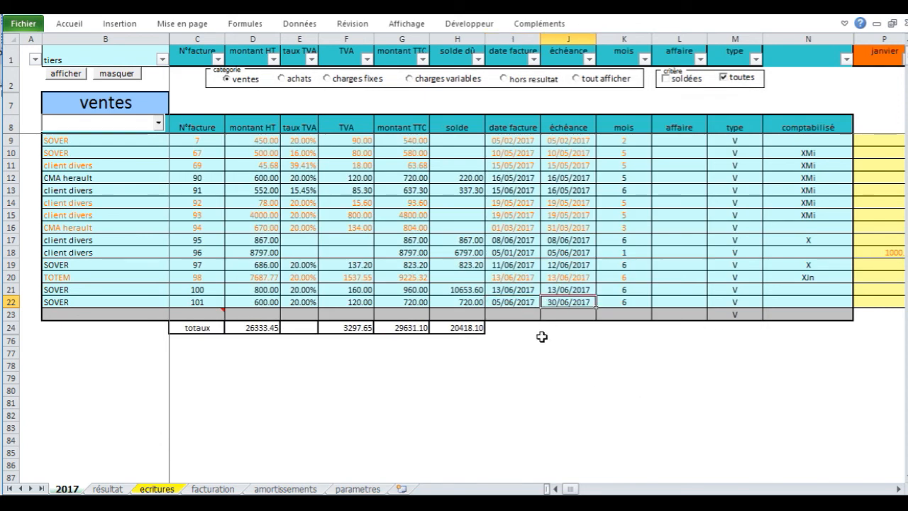
pyautogui.click(522, 301)
pyautogui.rightClick(517, 303)
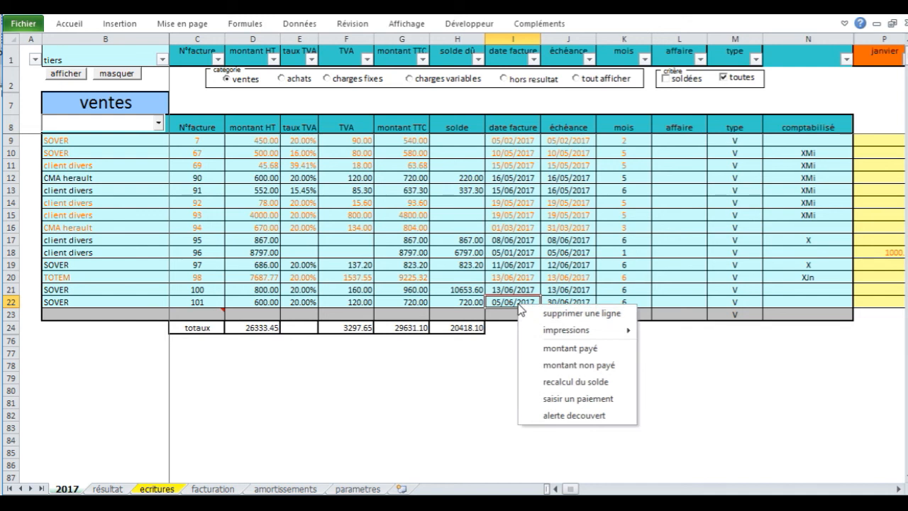
pyautogui.click(647, 327)
pyautogui.rightClick(572, 303)
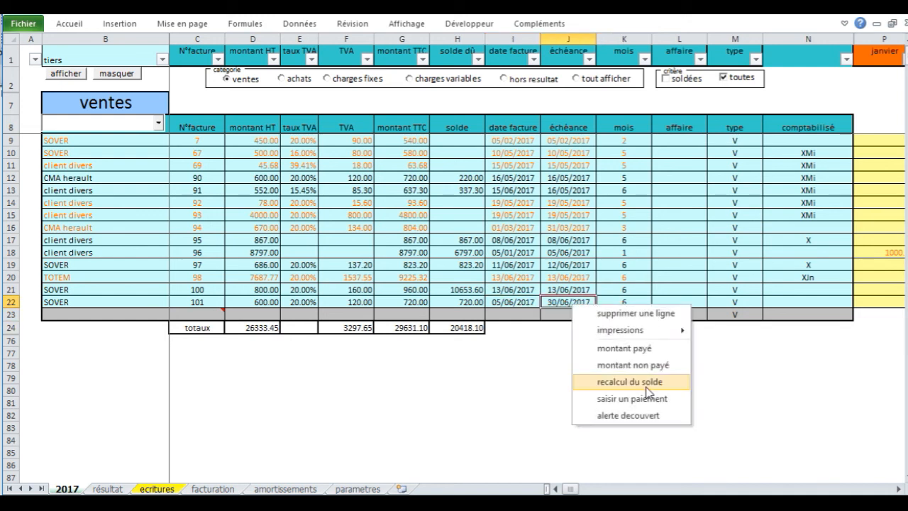
pyautogui.click(615, 398)
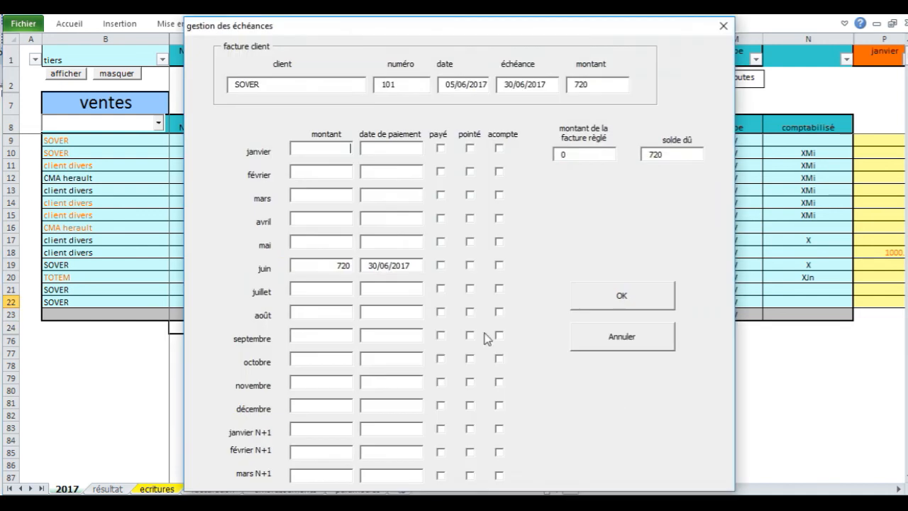
pyautogui.click(441, 266)
pyautogui.click(633, 300)
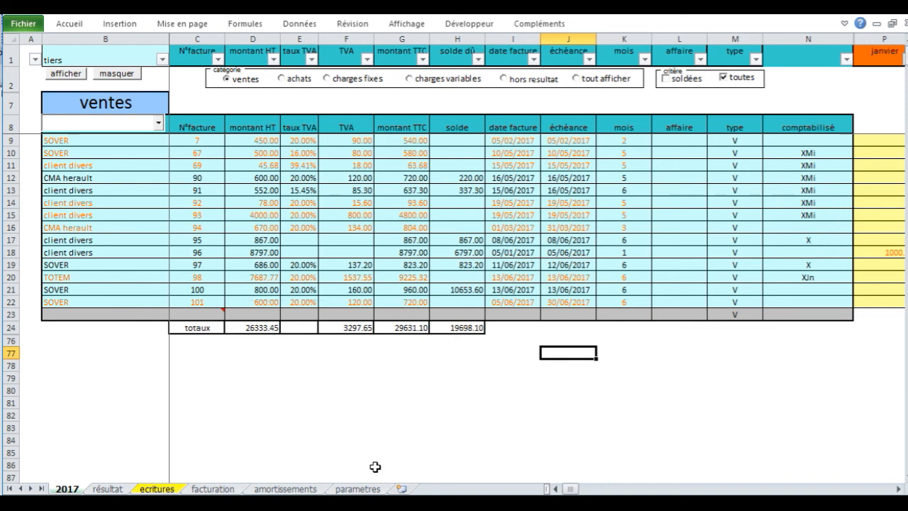
# - Clear all existing accounting entries from the ecritures sheet
pyautogui.click(157, 489)
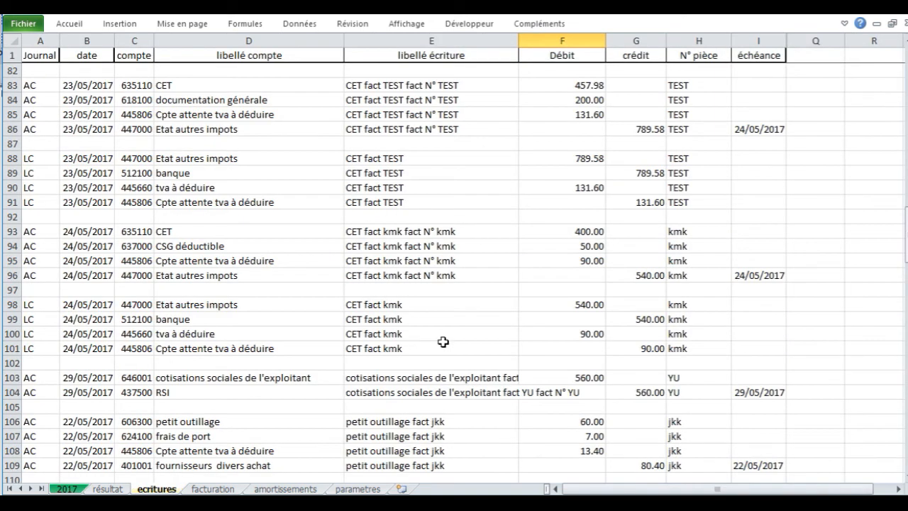
pyautogui.rightClick(442, 304)
pyautogui.click(490, 346)
# - Generate the accounting entries for juin with sales included
pyautogui.rightClick(420, 257)
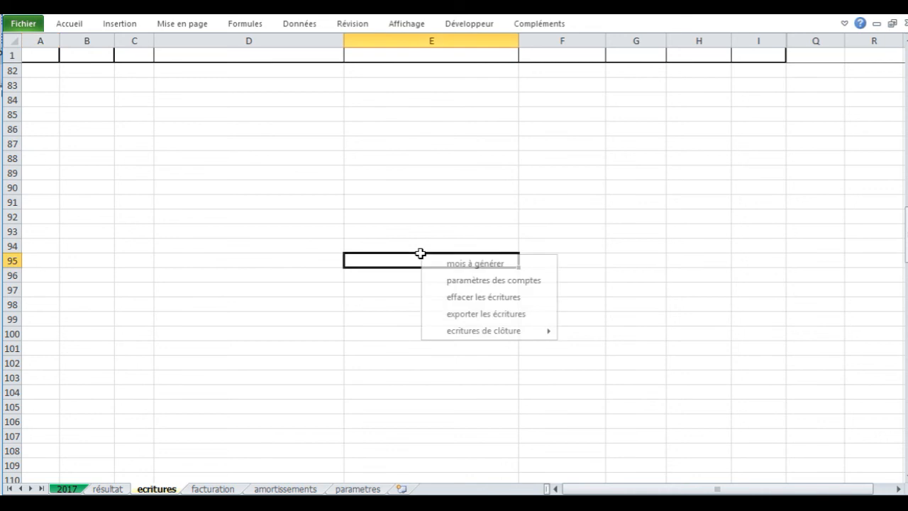
pyautogui.click(466, 265)
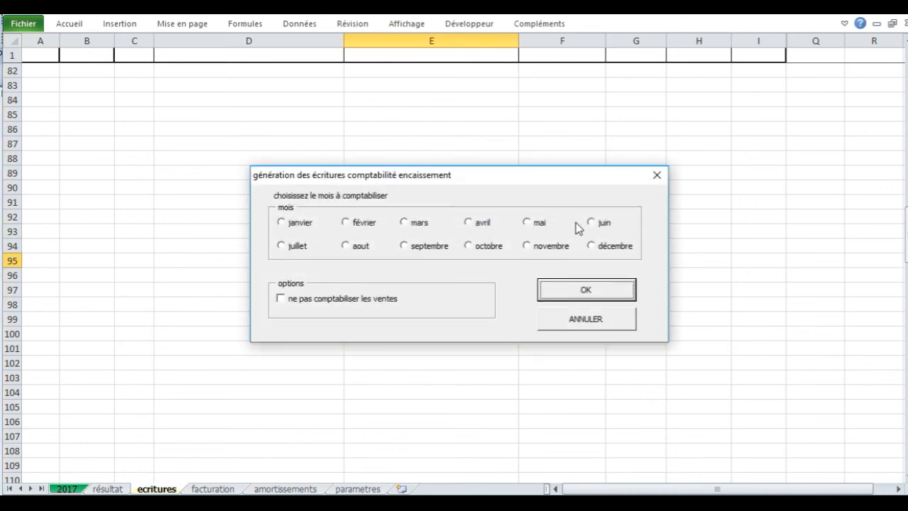
pyautogui.click(602, 224)
pyautogui.click(585, 290)
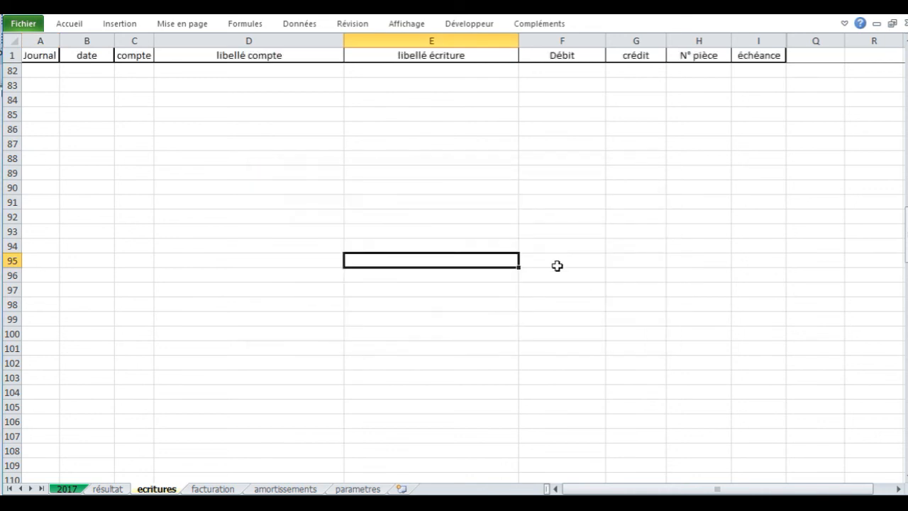
# - Examine the new SOVER invoice's sales, bank receipt and VAT entries, and return to the 2017 sheet to check its comptabilisé status
pyautogui.scroll(20, 579, 255)
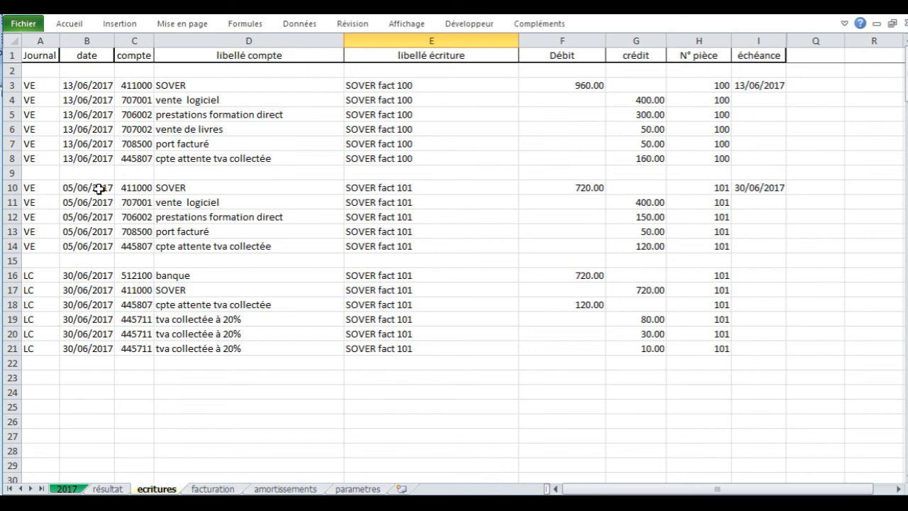
pyautogui.moveTo(71, 190); pyautogui.dragTo(622, 245)
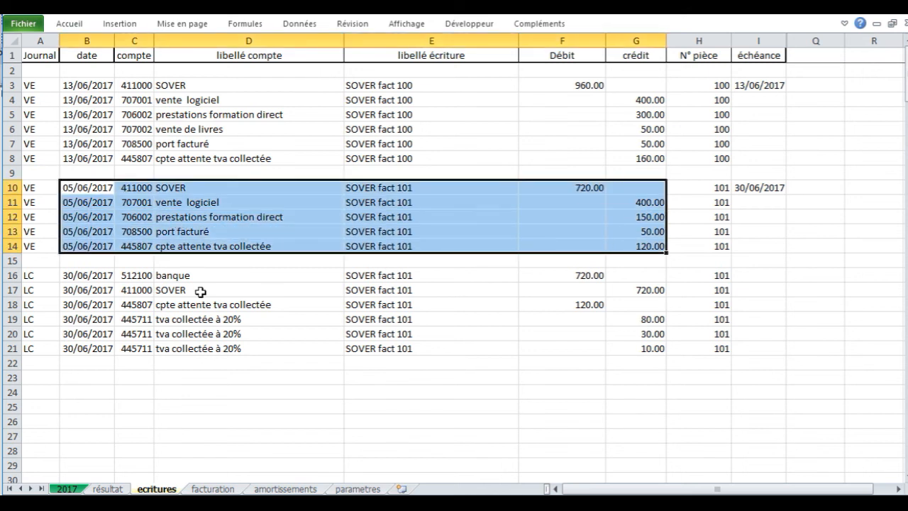
pyautogui.moveTo(90, 275); pyautogui.dragTo(626, 292)
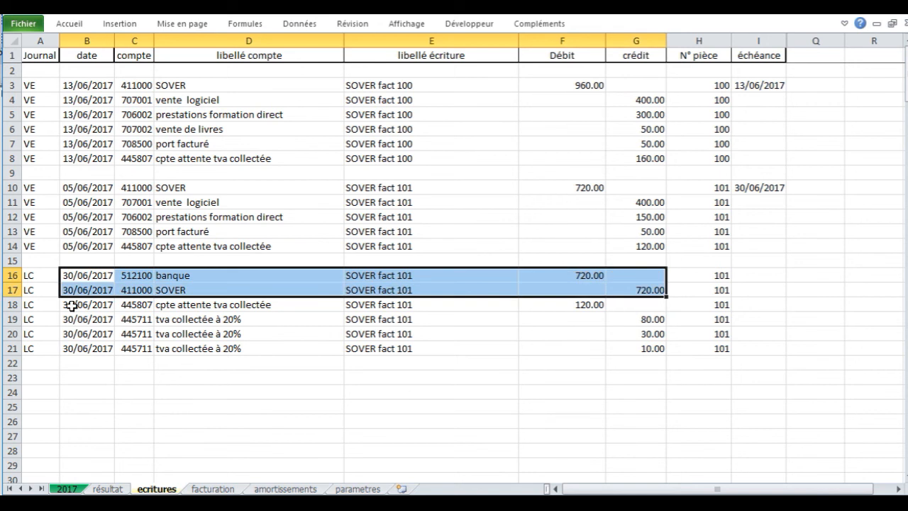
pyautogui.moveTo(71, 305); pyautogui.dragTo(643, 358)
pyautogui.click(664, 392)
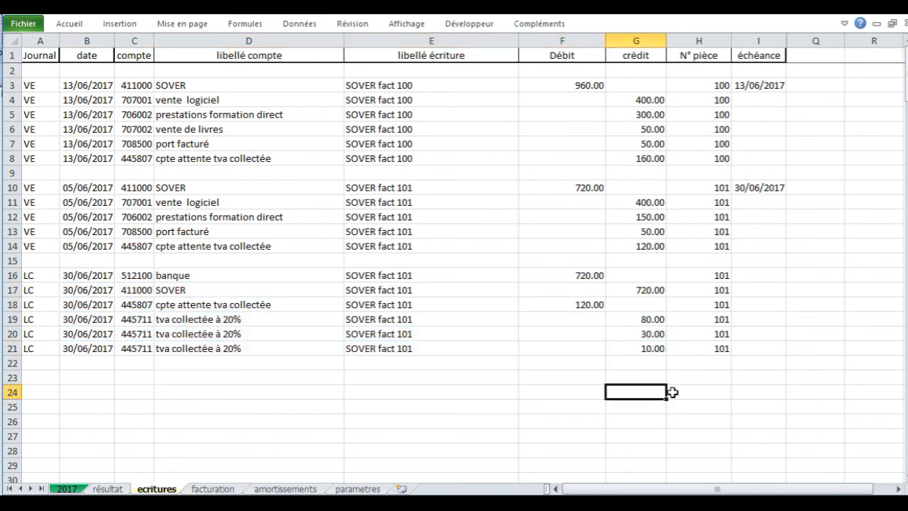
pyautogui.click(79, 485)
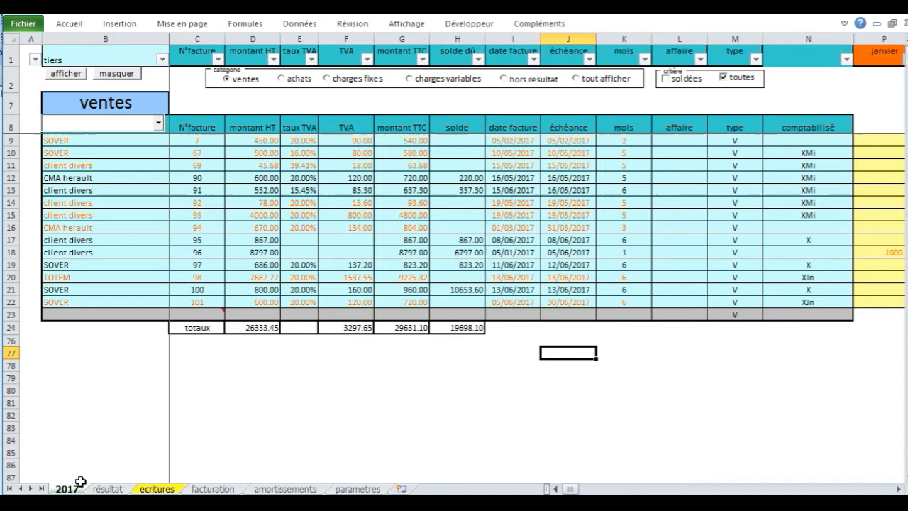
pyautogui.click(420, 377)
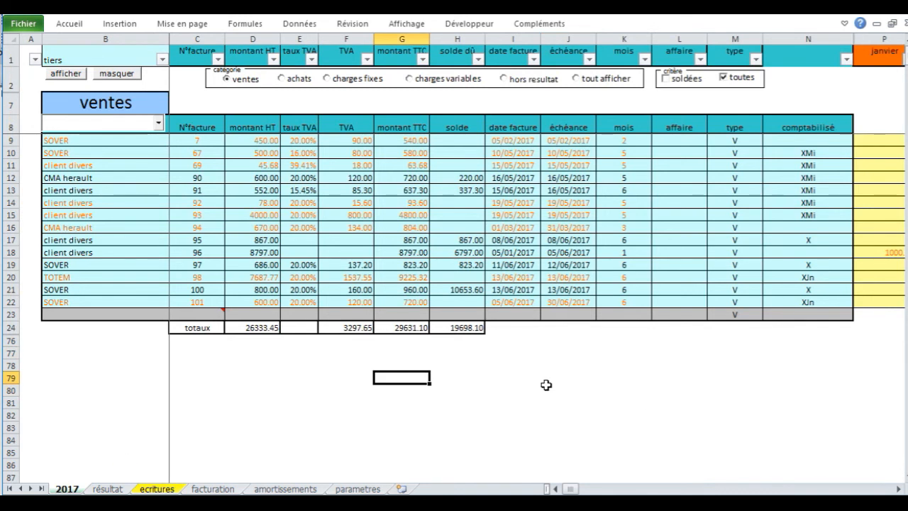